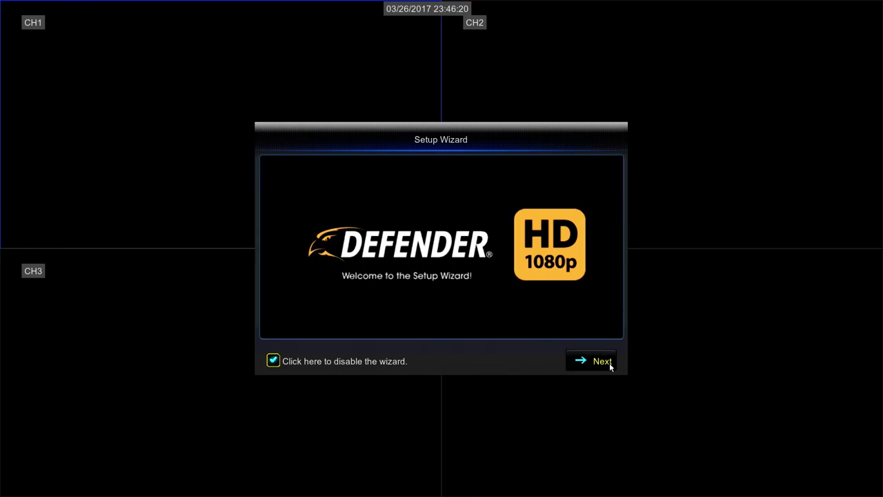
Begin the setup wizard, then enter and confirm a new password for the default admin account and continue.
left_click(601, 362)
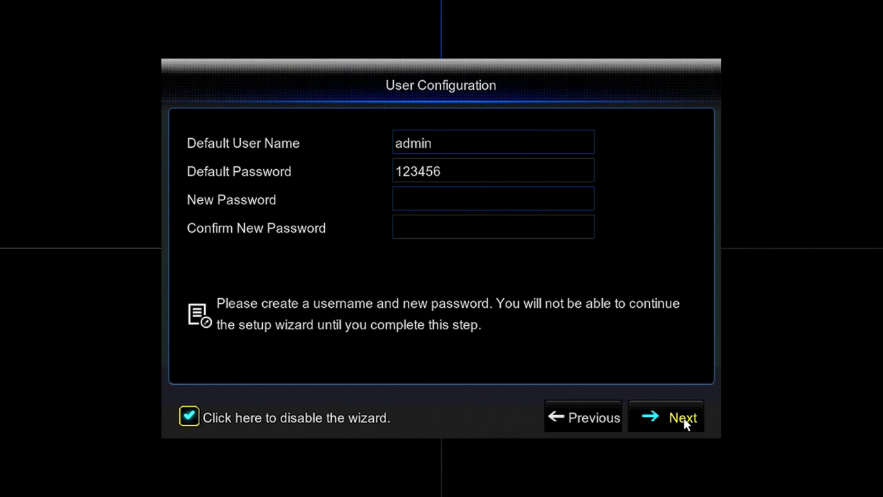
left_click(485, 207)
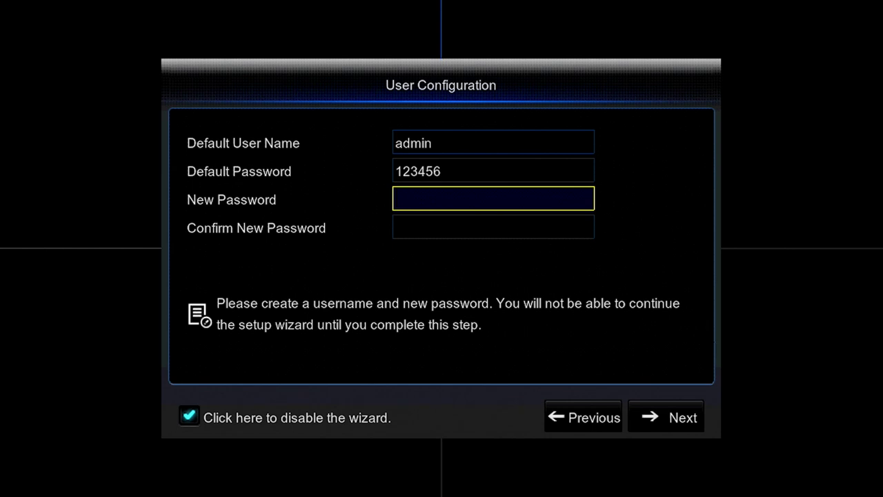
type("******")
left_click(493, 226)
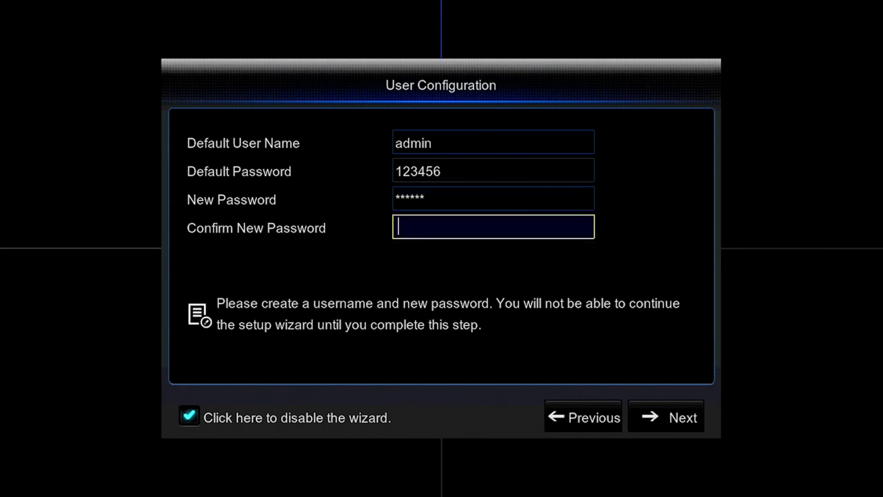
type("******")
left_click(688, 426)
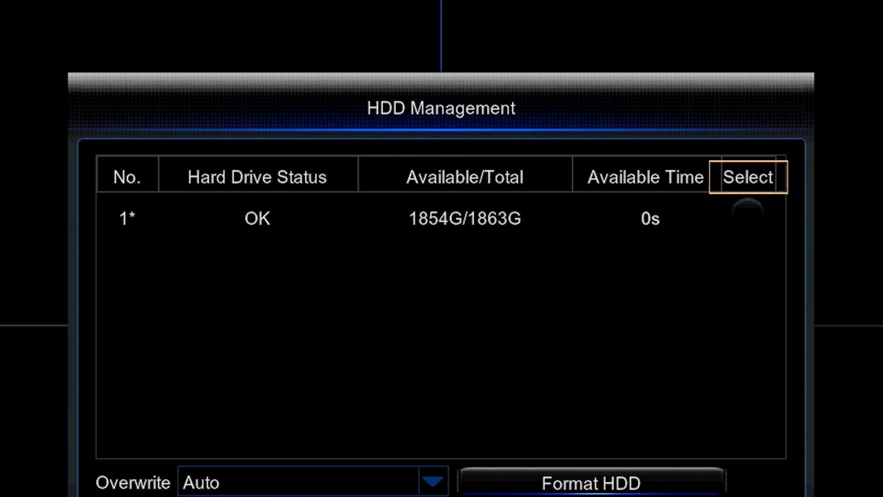
Select hard drive 1 in HDD management and set its Overwrite option to Auto.
left_click(751, 216)
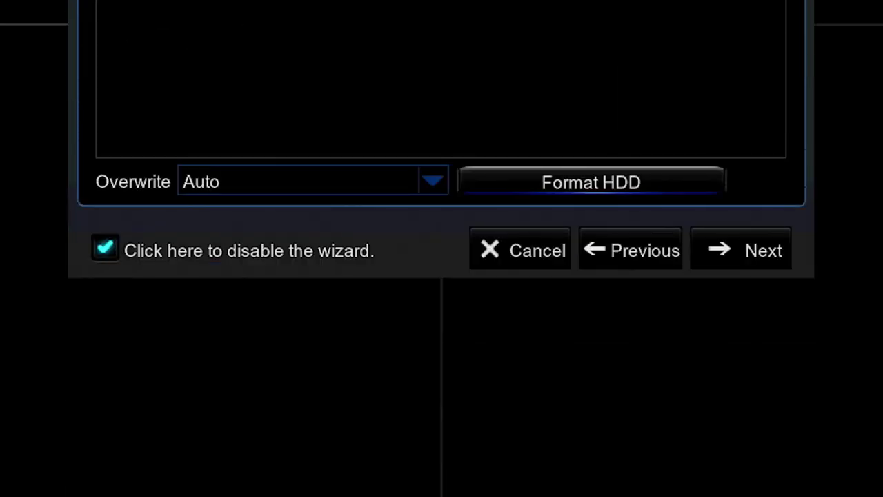
left_click(432, 184)
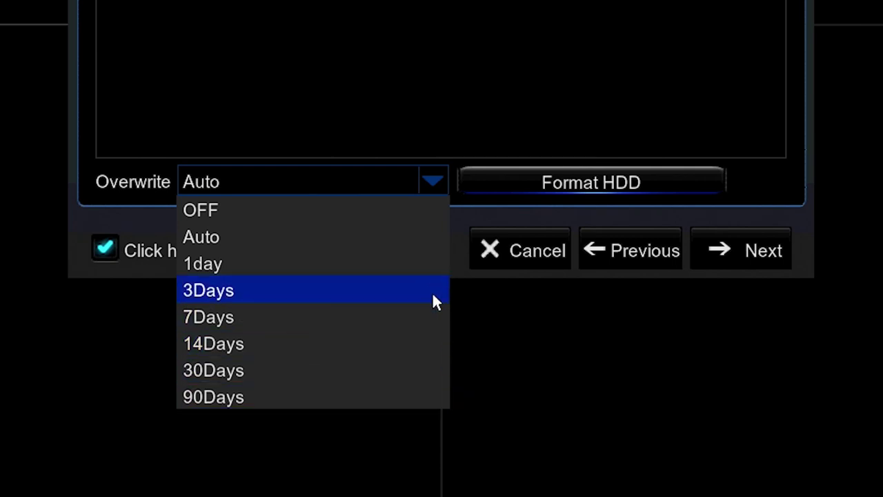
left_click(431, 240)
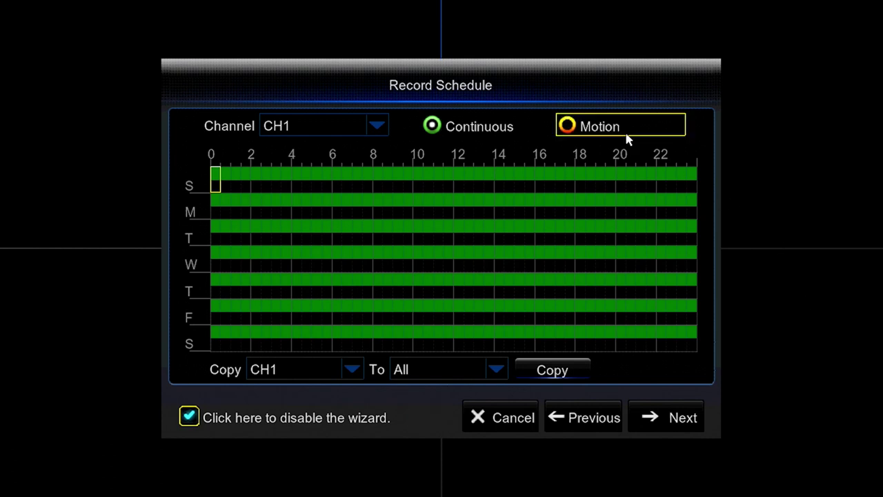
Clear CH1's continuous recording for Sunday 0:00–2:00, Tuesday 6:00–8:00, Thursday 2:00–6:30 and Friday 10:00–15:00.
left_click(567, 127)
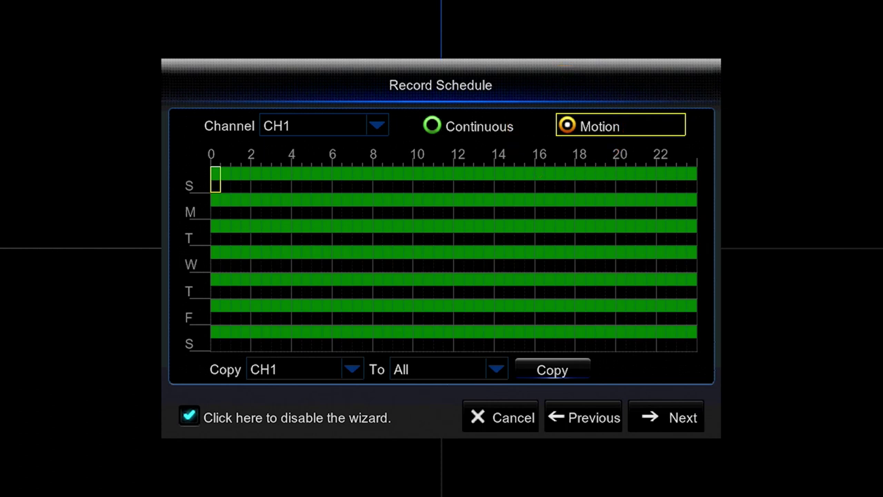
left_click(374, 120)
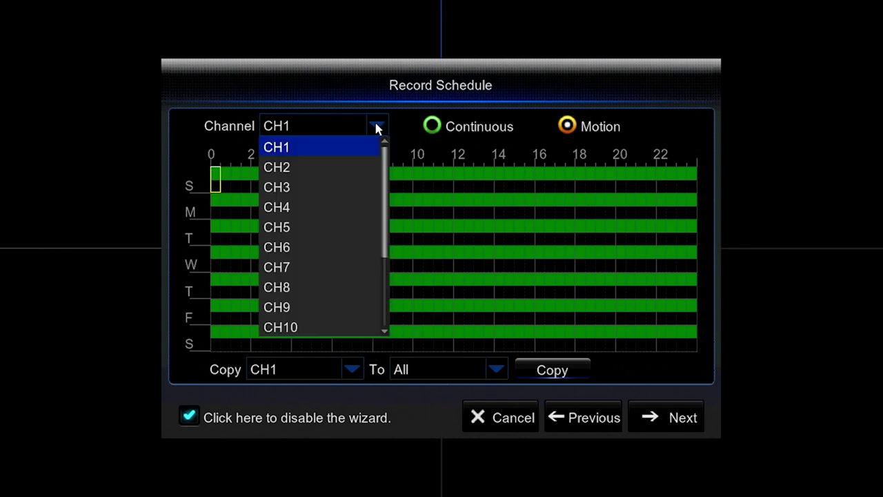
left_click(371, 150)
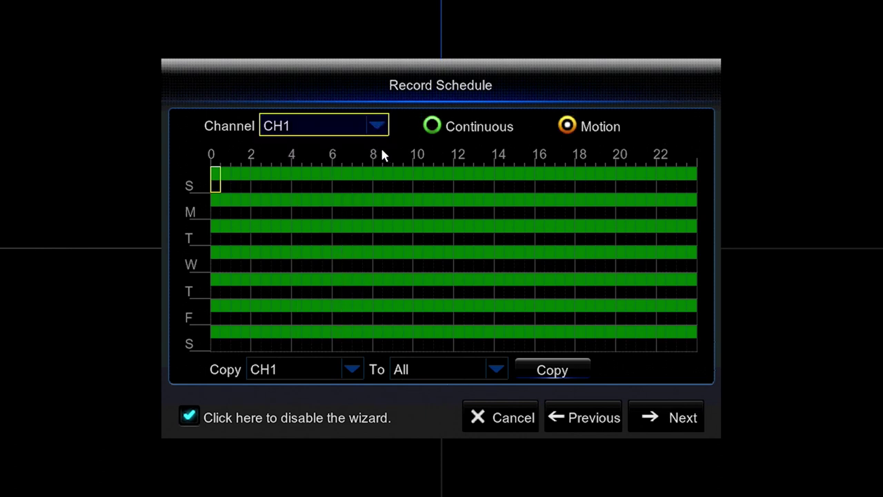
left_click(461, 136)
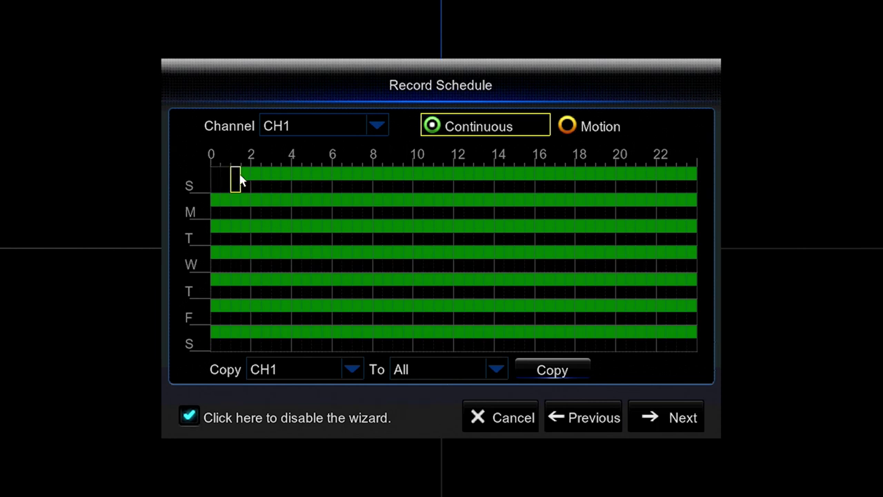
left_click_drag(334, 231, 367, 231)
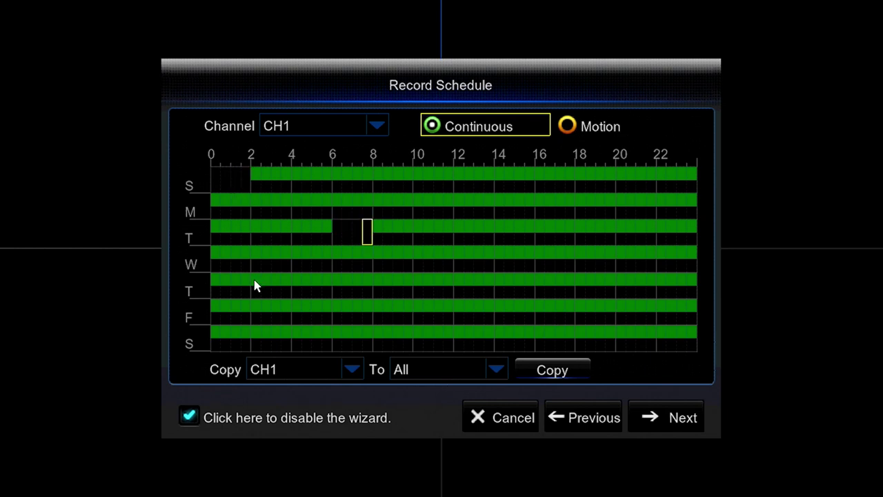
left_click_drag(332, 287, 332, 287)
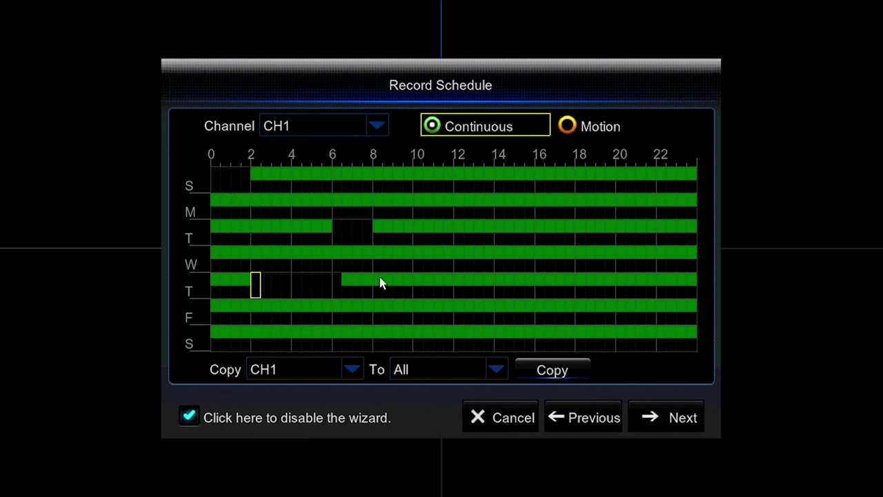
left_click_drag(421, 307, 421, 308)
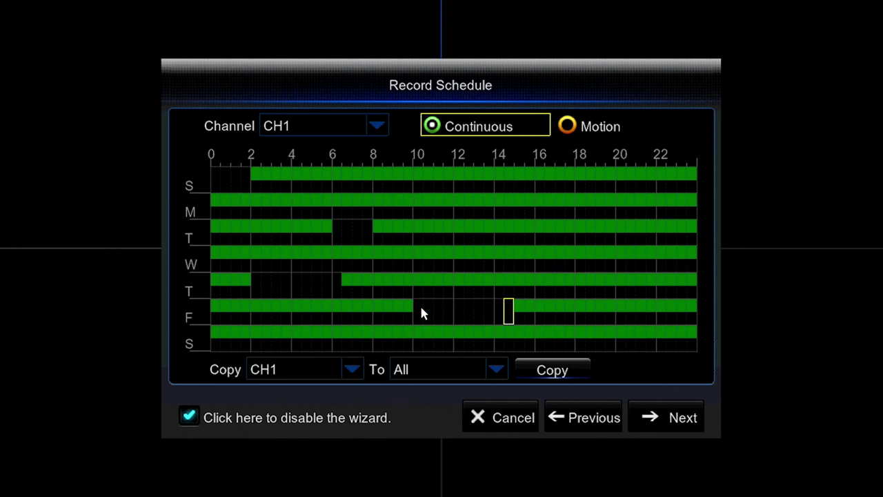
Schedule CH1 motion recording for Sunday 0:00–4:30, Tuesday 6:00–8:00, and Thursday 2:00–6:30 and 10:00–15:00.
left_click(566, 129)
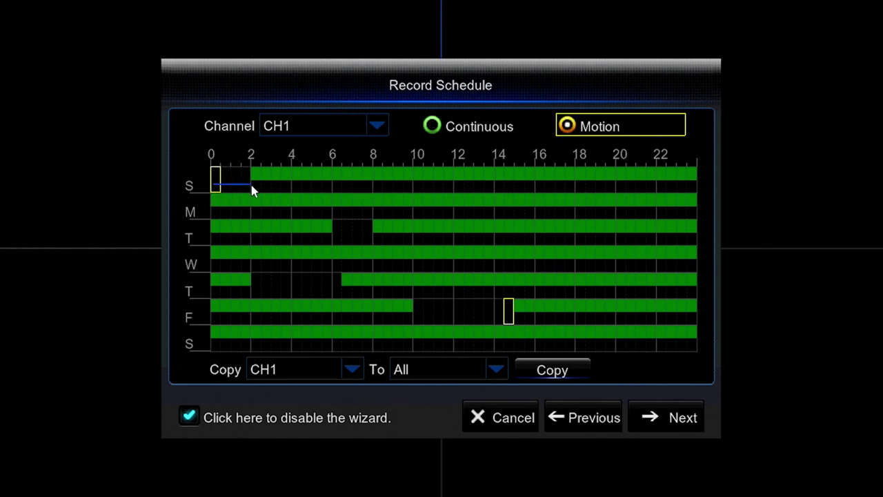
left_click_drag(251, 185, 301, 187)
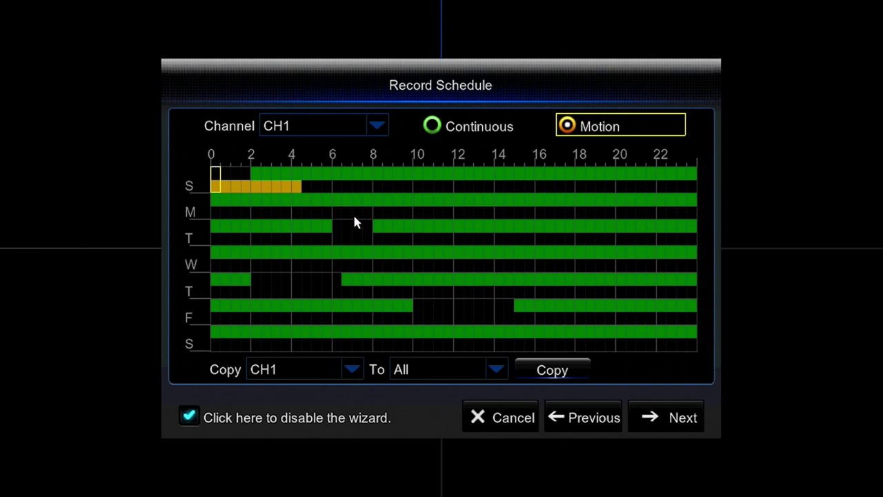
left_click_drag(429, 290, 540, 295)
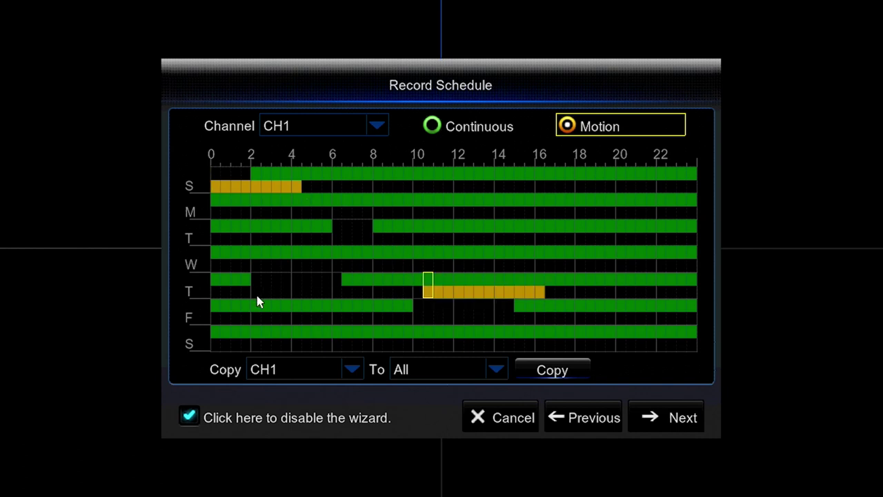
left_click_drag(312, 293, 340, 293)
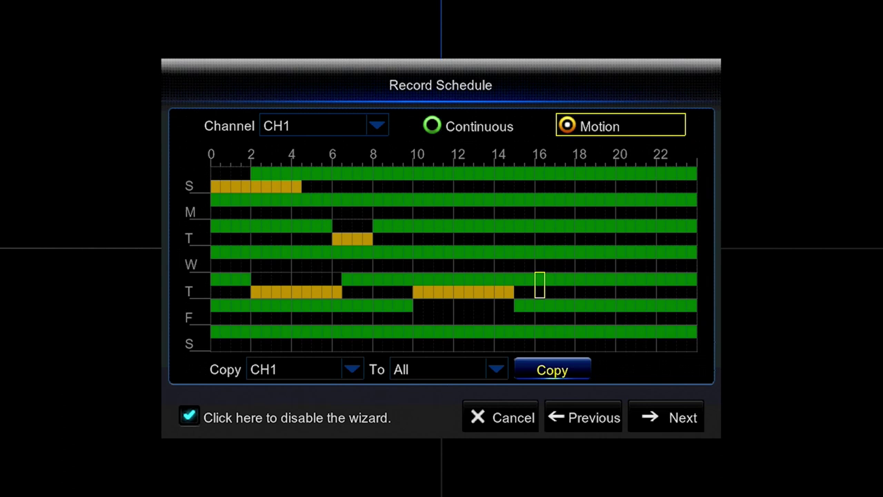
Copy the CH1 record schedule to all channels and acknowledge the system message.
left_click(495, 371)
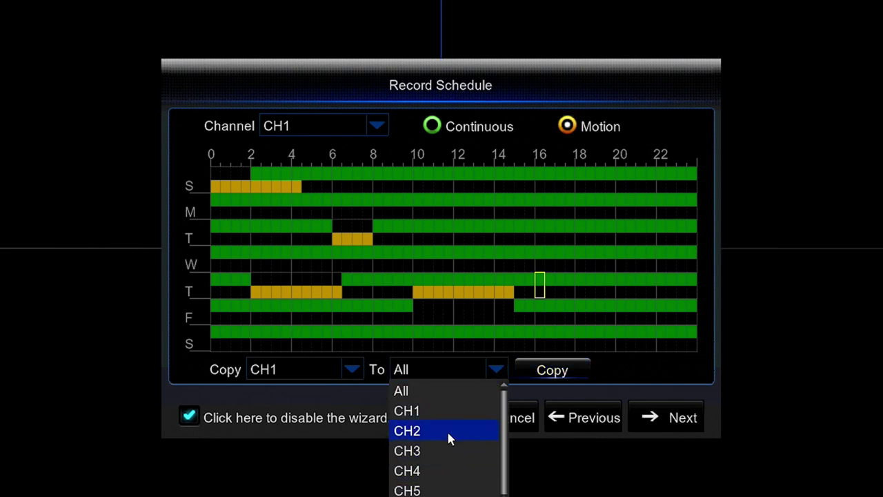
left_click(452, 392)
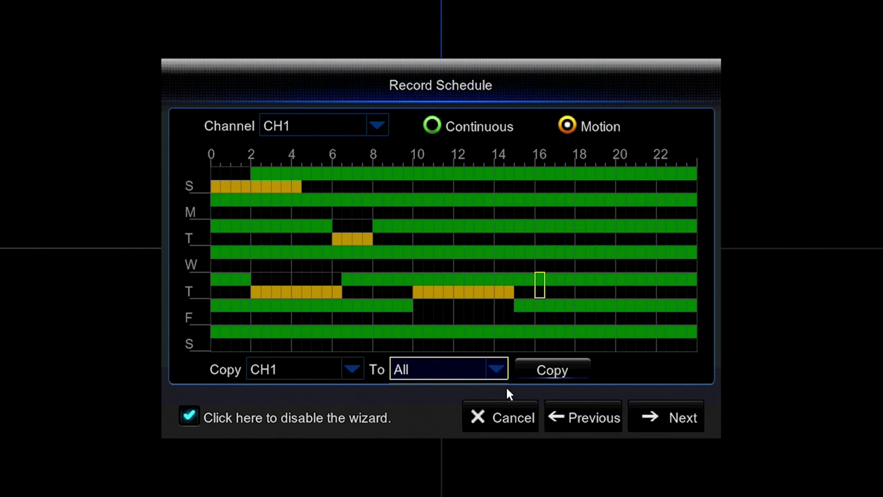
left_click(581, 373)
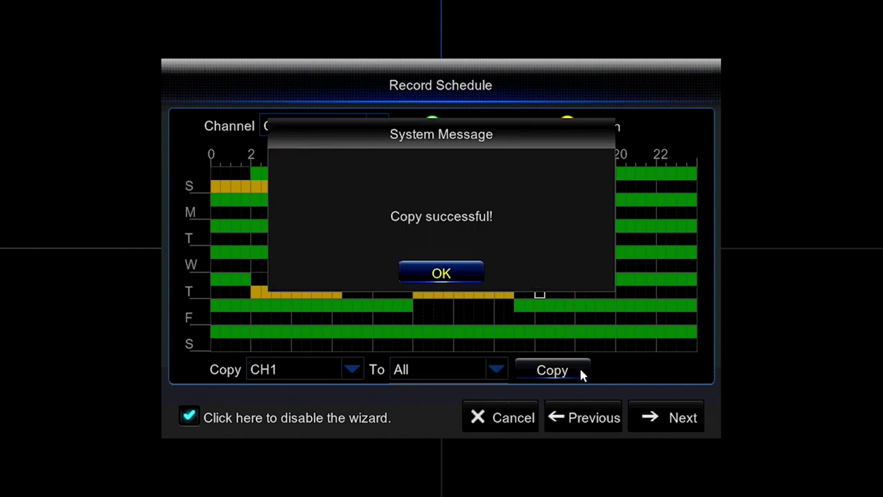
left_click(469, 275)
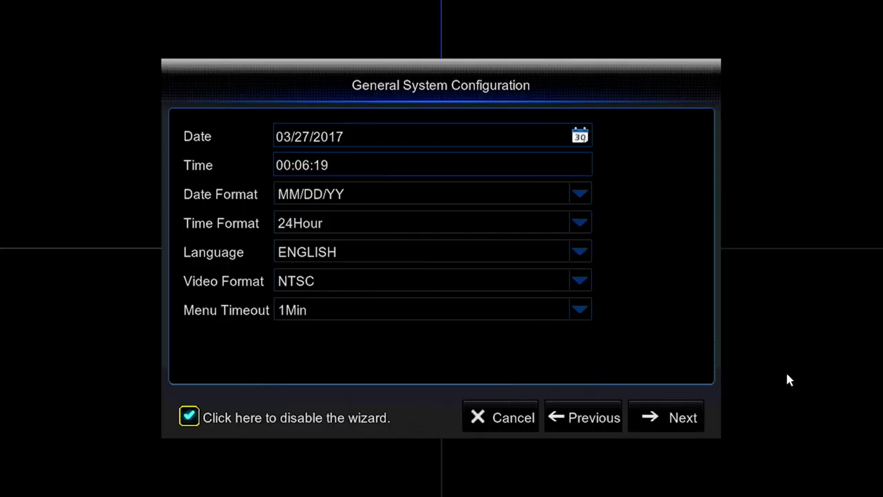
Set the system date to April 18, 2017 and open the time value for editing.
left_click(580, 136)
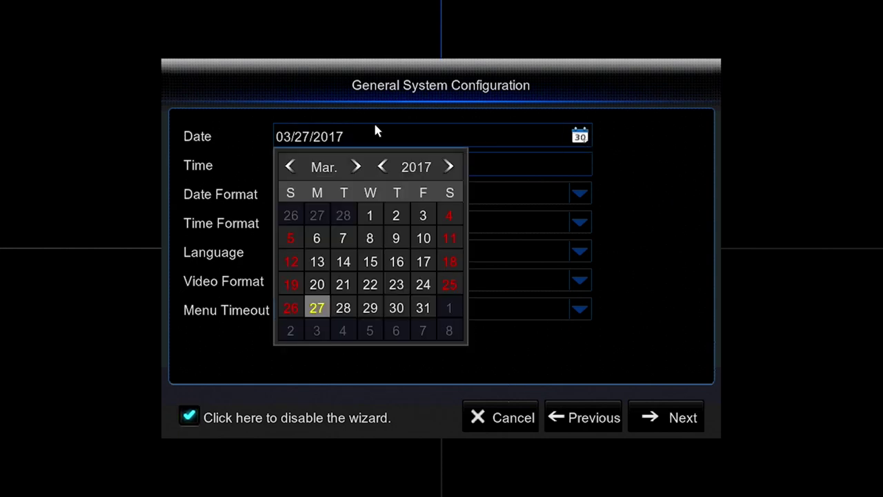
left_click(356, 168)
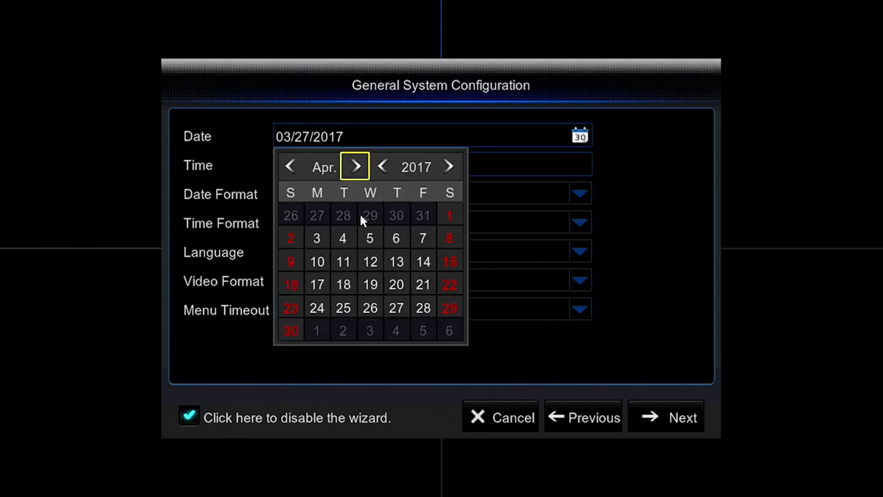
left_click(351, 287)
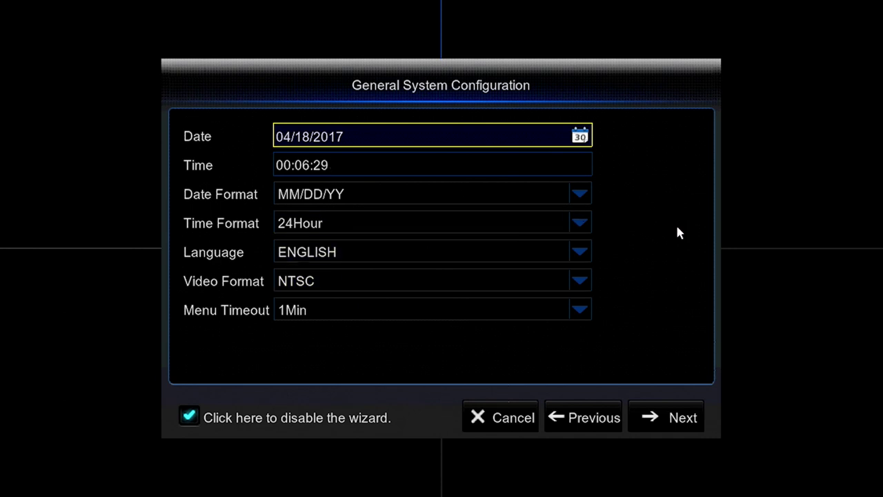
left_click(580, 166)
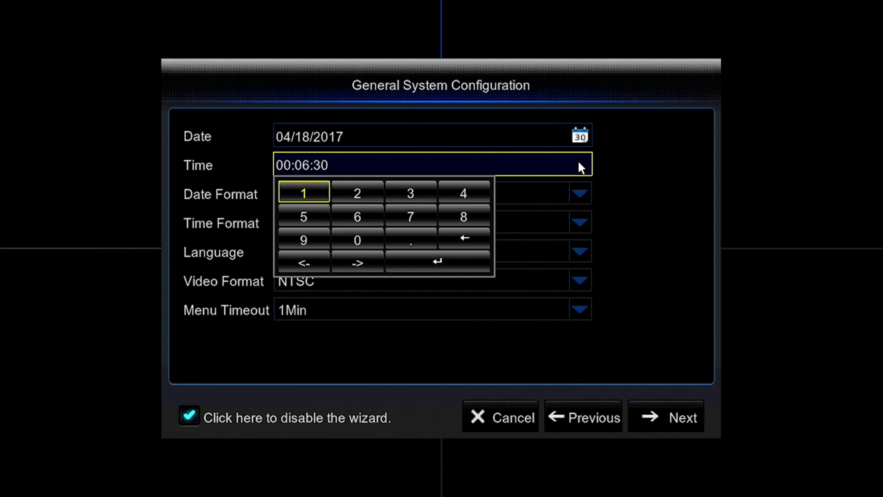
left_click(581, 166)
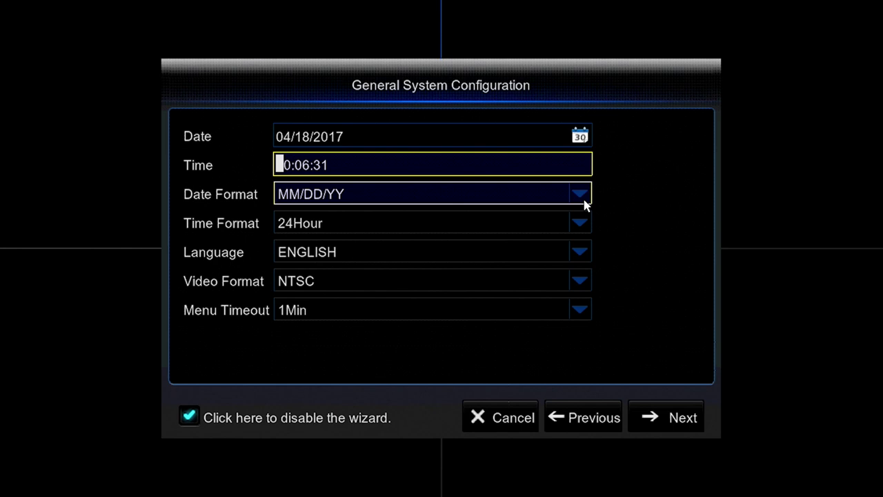
Set the date format to DD/MM/YY and the time format to 12Hour.
left_click(580, 194)
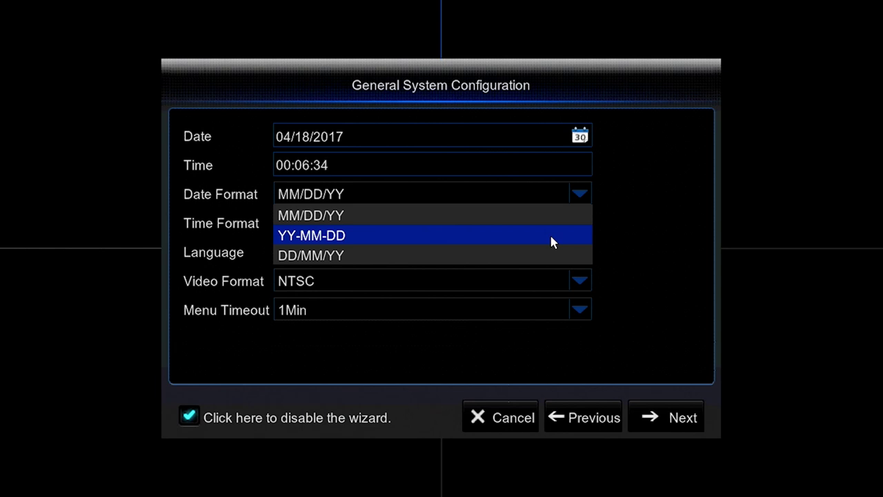
left_click(550, 255)
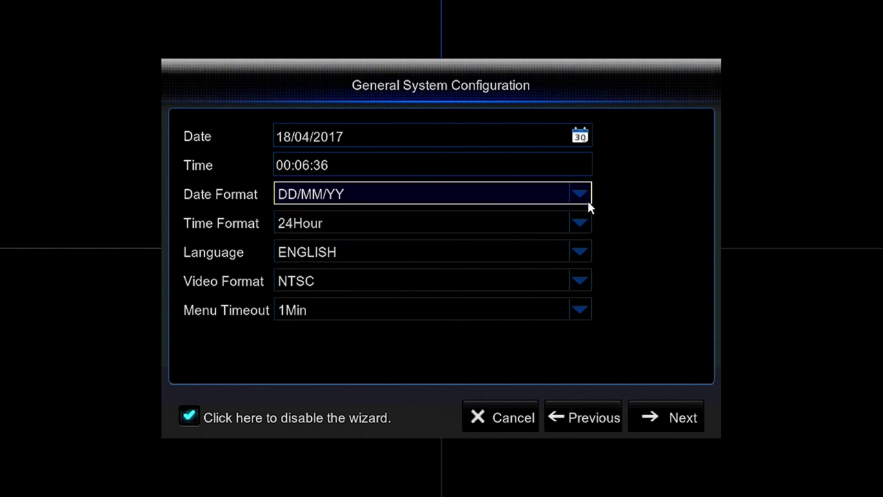
left_click(581, 223)
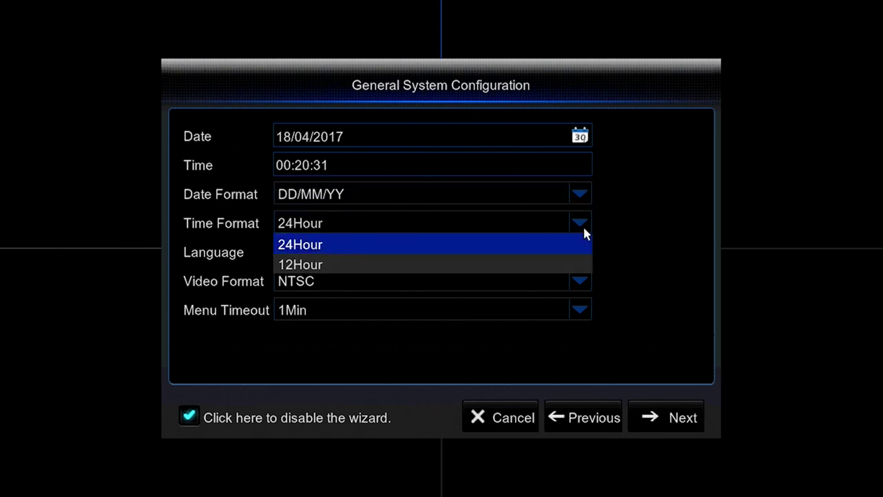
left_click(575, 266)
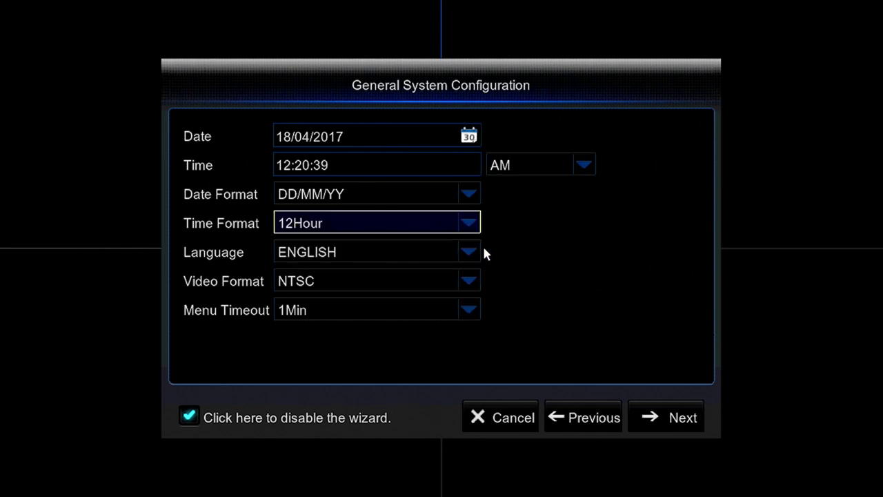
Choose ENGLISH as the system language and NTSC as the video format.
left_click(468, 255)
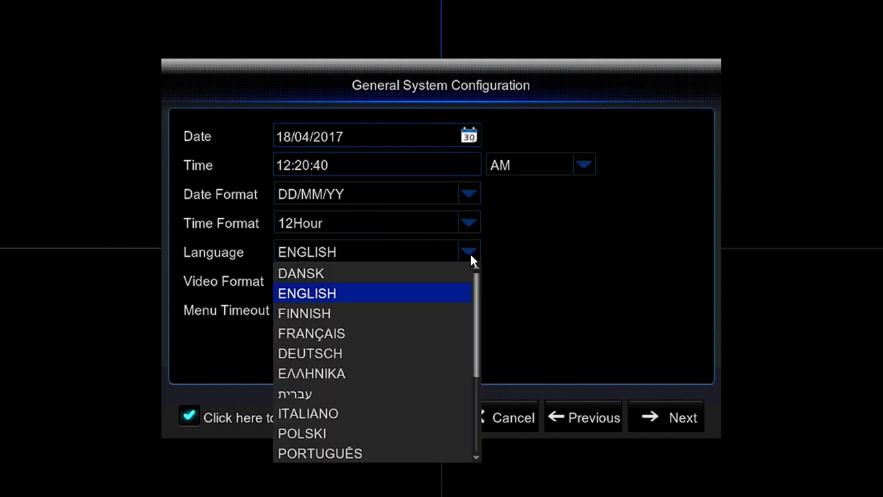
left_click(329, 295)
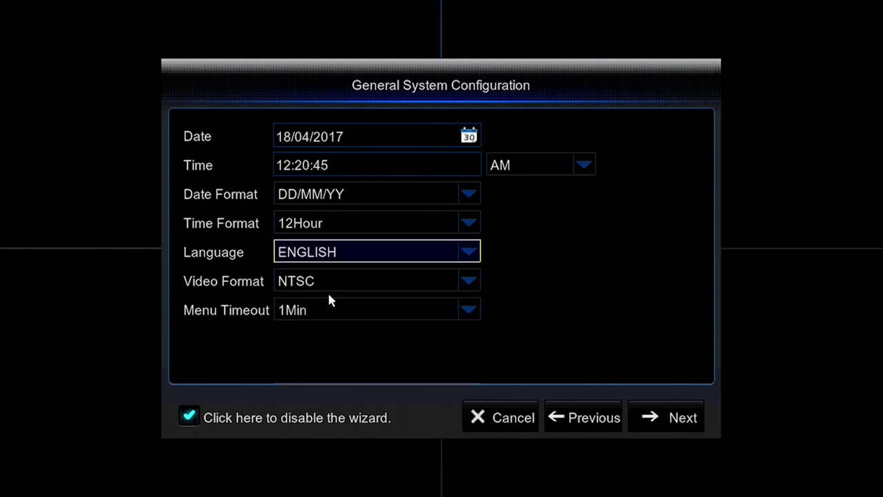
left_click(469, 283)
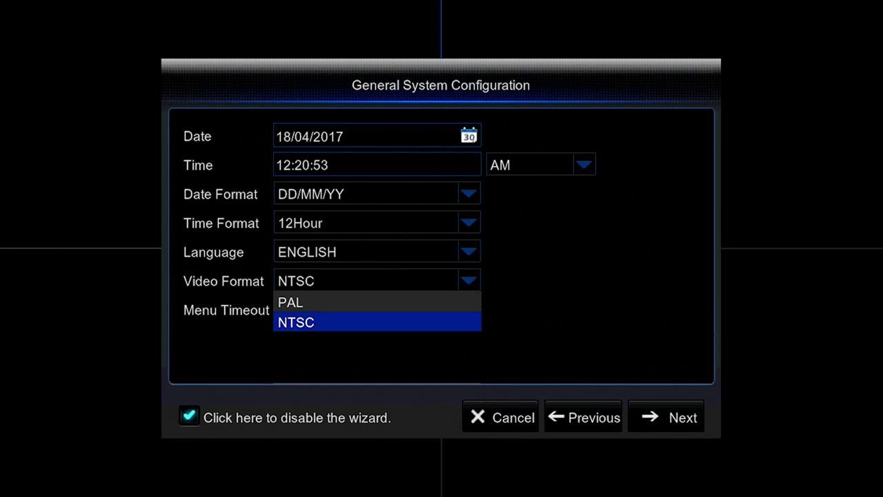
left_click(474, 321)
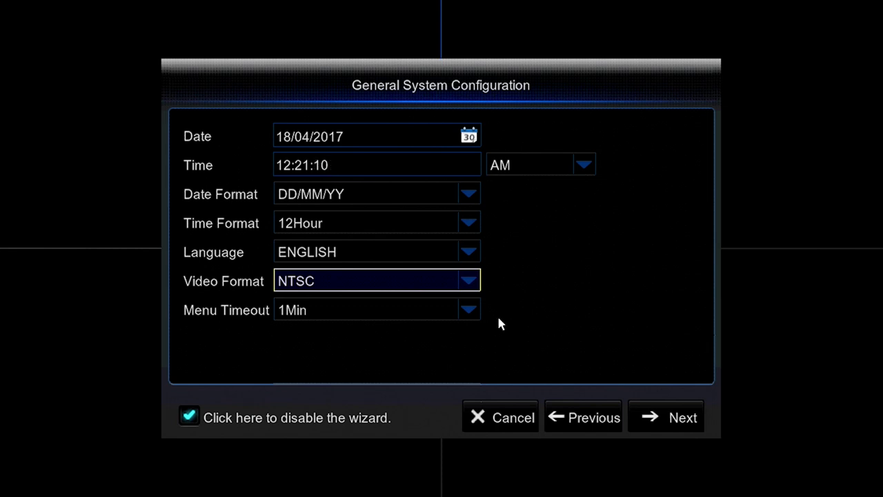
Set the menu timeout to 5Min and save the setup wizard's configuration from the Remote Viewing Setup page.
left_click(467, 311)
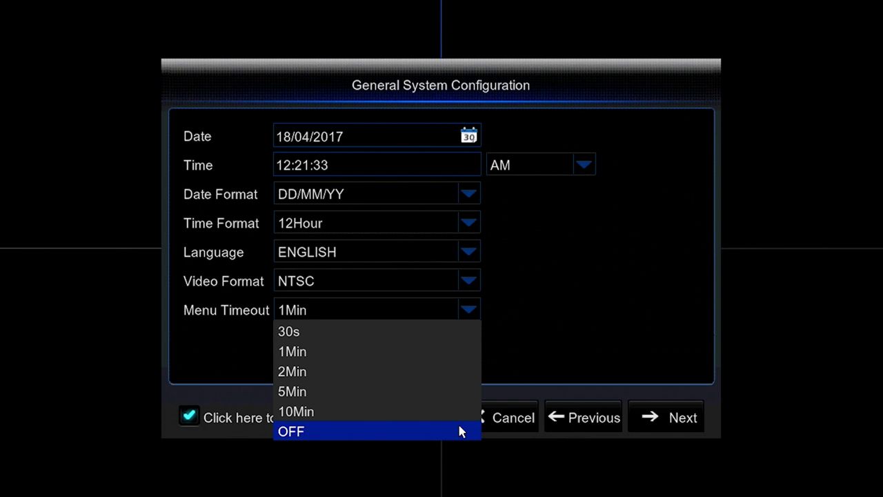
left_click(458, 389)
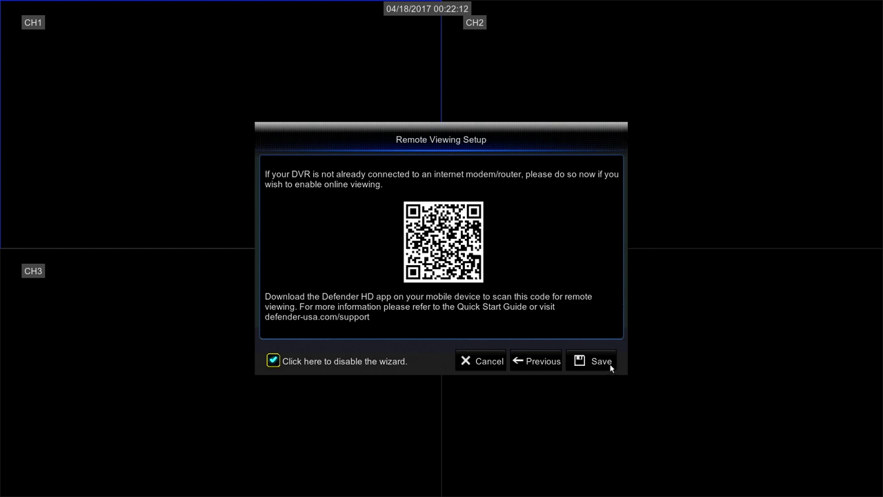
left_click(610, 369)
left_click(467, 275)
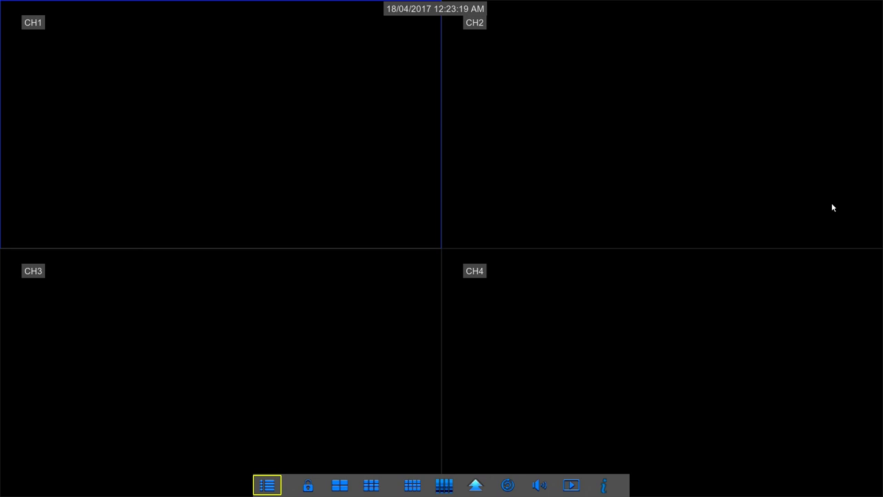